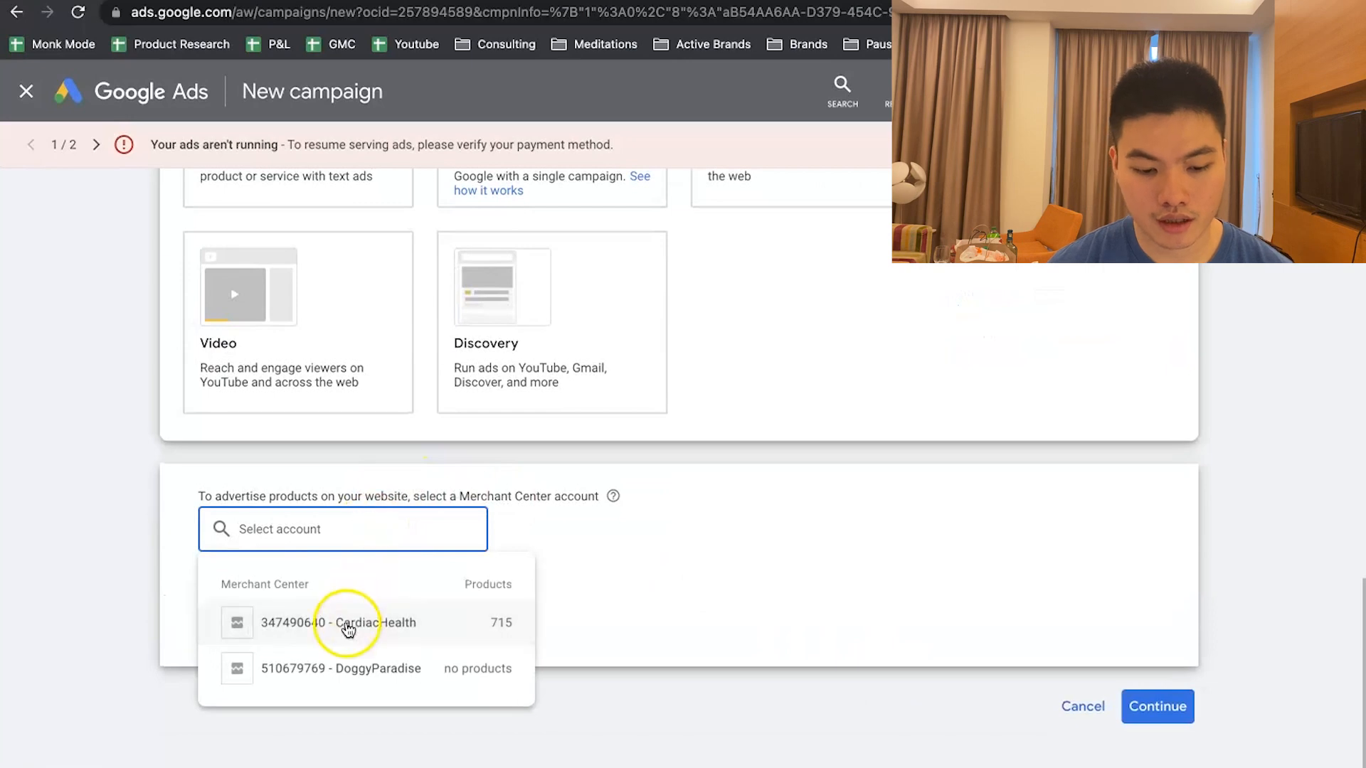
Select the CardiacHealth Merchant Center account, United States as the country of sale and the Standard Shopping subtype, and continue.
{"action": "left_click", "coordinate": [348, 629]}
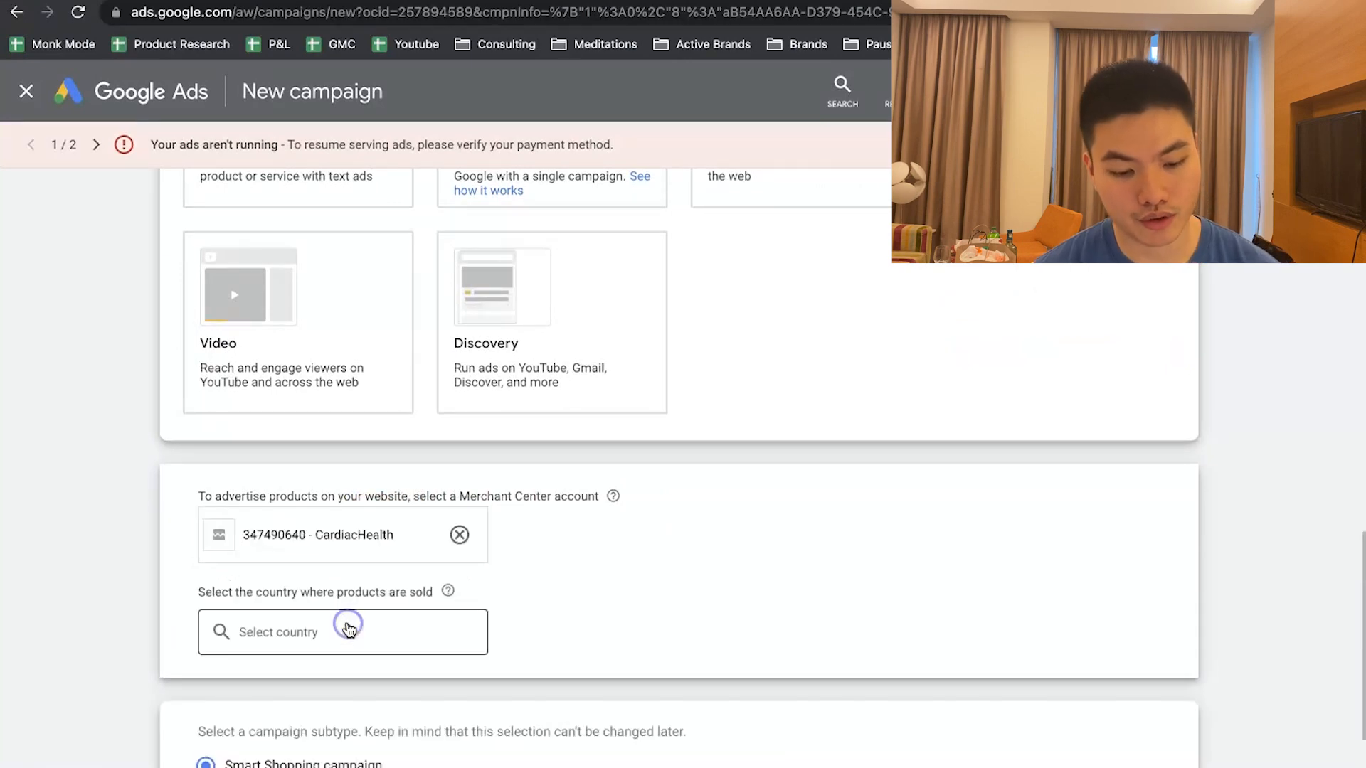
{"action": "scroll", "coordinate": [673, 604], "scroll_direction": "down", "scroll_amount": 3}
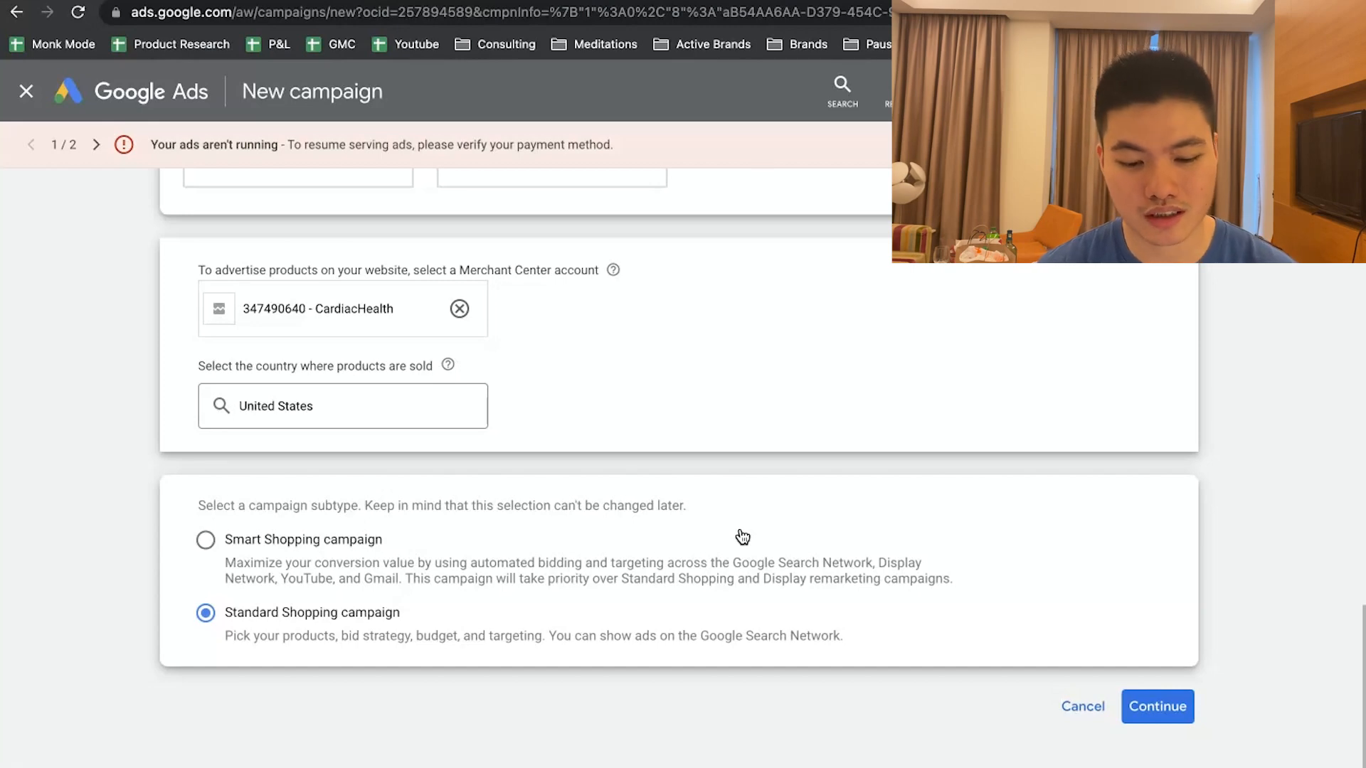
{"action": "left_click", "coordinate": [1157, 707]}
Name the campaign "Cardiac Watch - Shopping - US" and expand its additional settings.
{"action": "type", "text": "Cardiac Watch - S"}
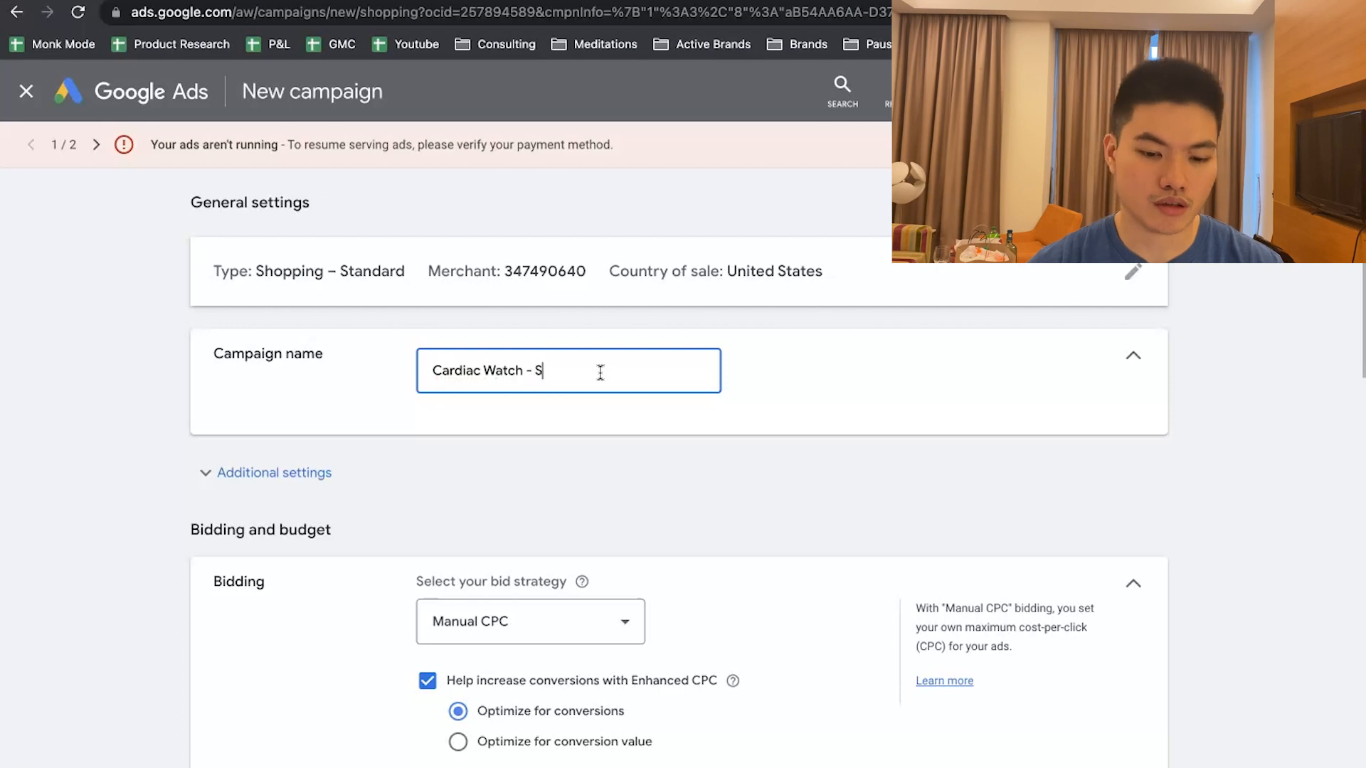
{"action": "type", "text": "hopping - US"}
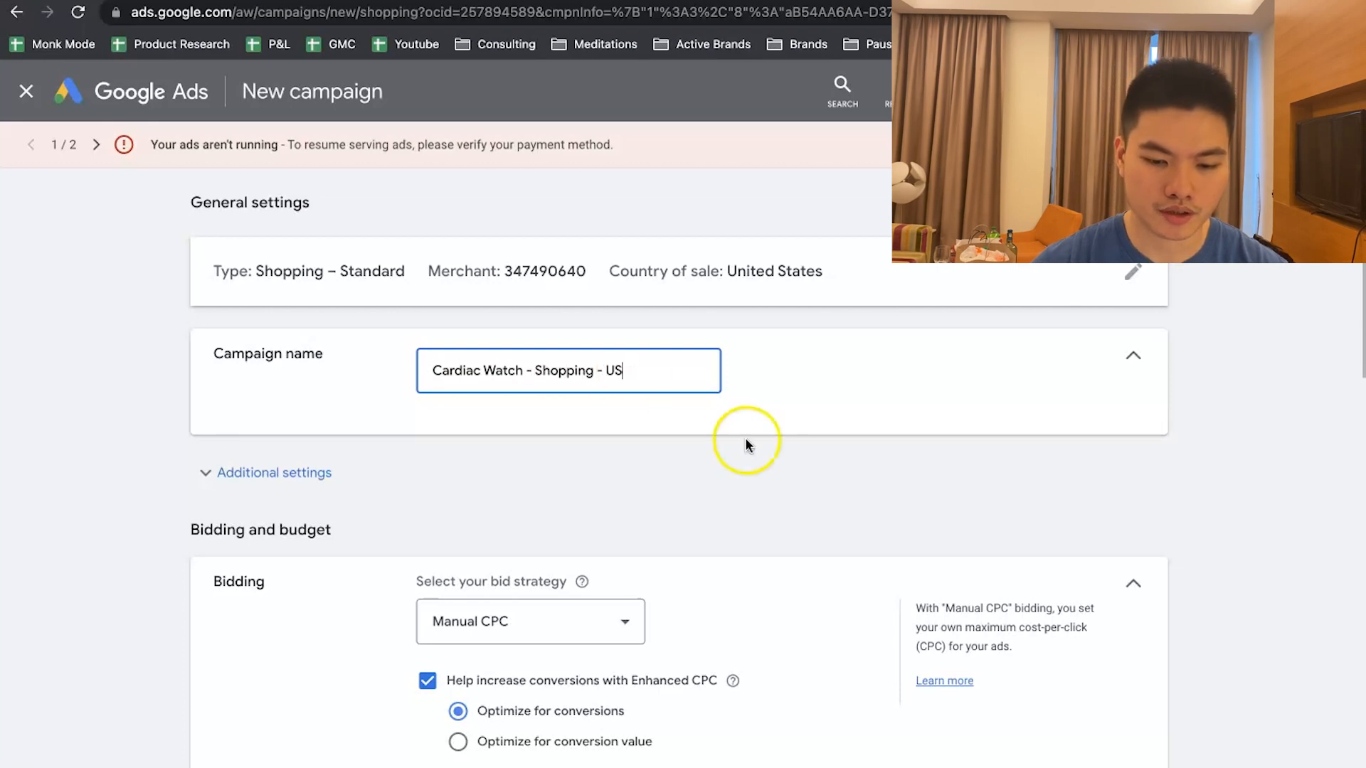
{"action": "scroll", "coordinate": [745, 444], "scroll_direction": "down", "scroll_amount": 2}
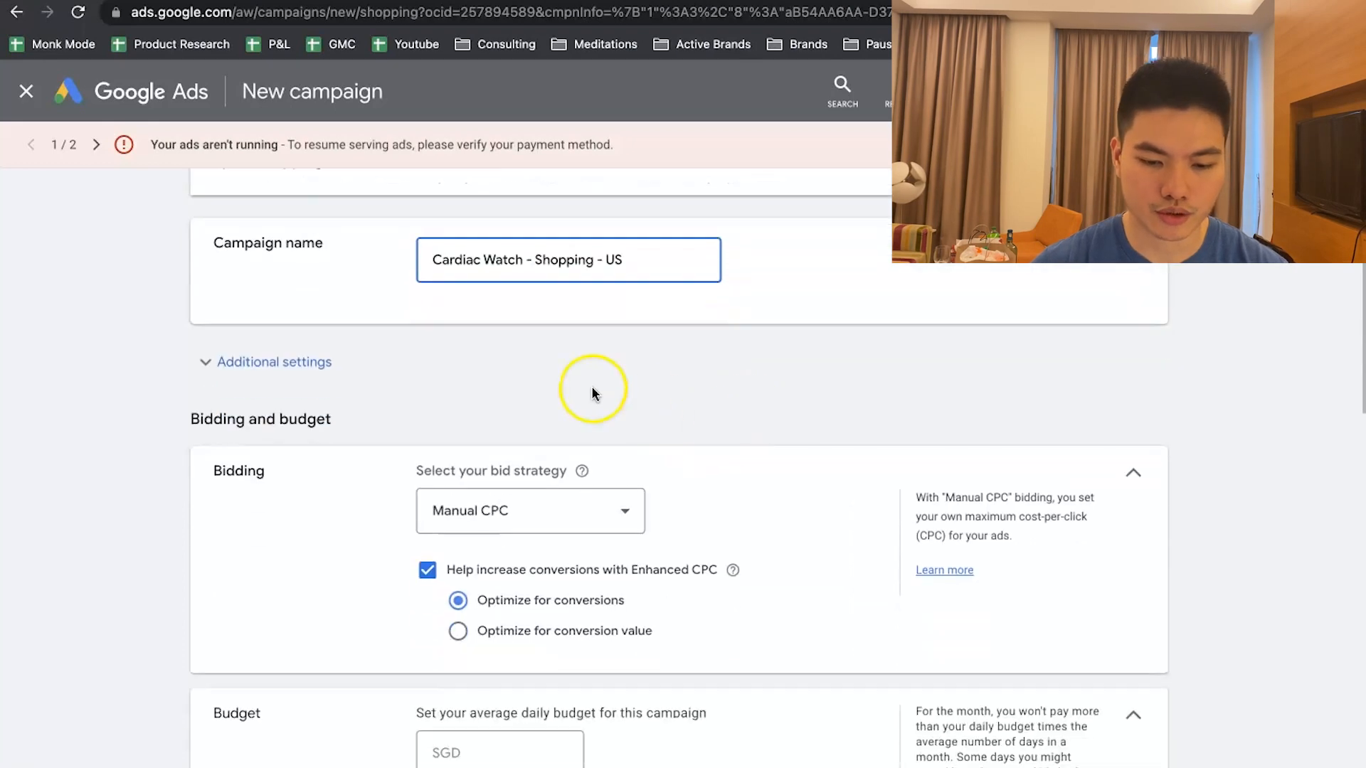
{"action": "left_click", "coordinate": [277, 366]}
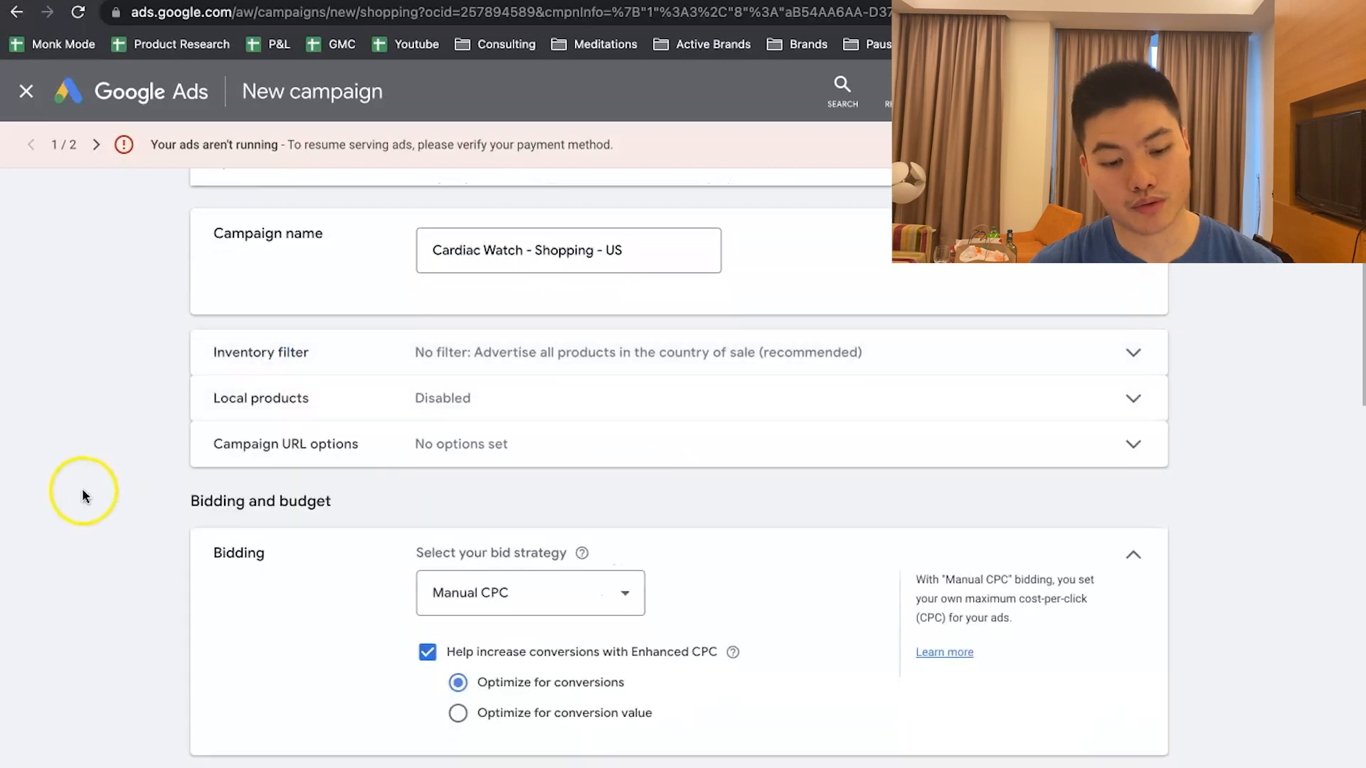
Review the available bid strategies for the campaign, keeping Manual CPC with Enhanced CPC.
{"action": "scroll", "coordinate": [83, 495], "scroll_direction": "down", "scroll_amount": 3}
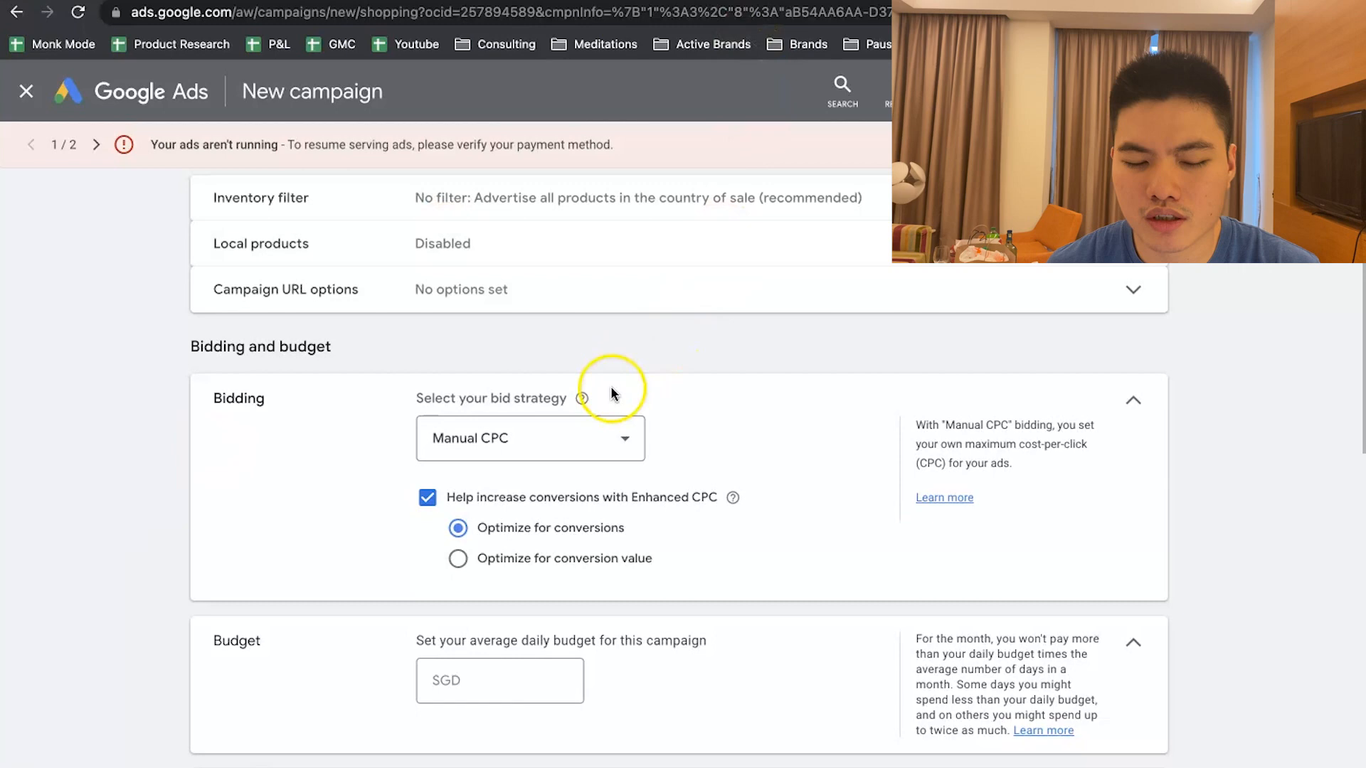
{"action": "left_click", "coordinate": [594, 426]}
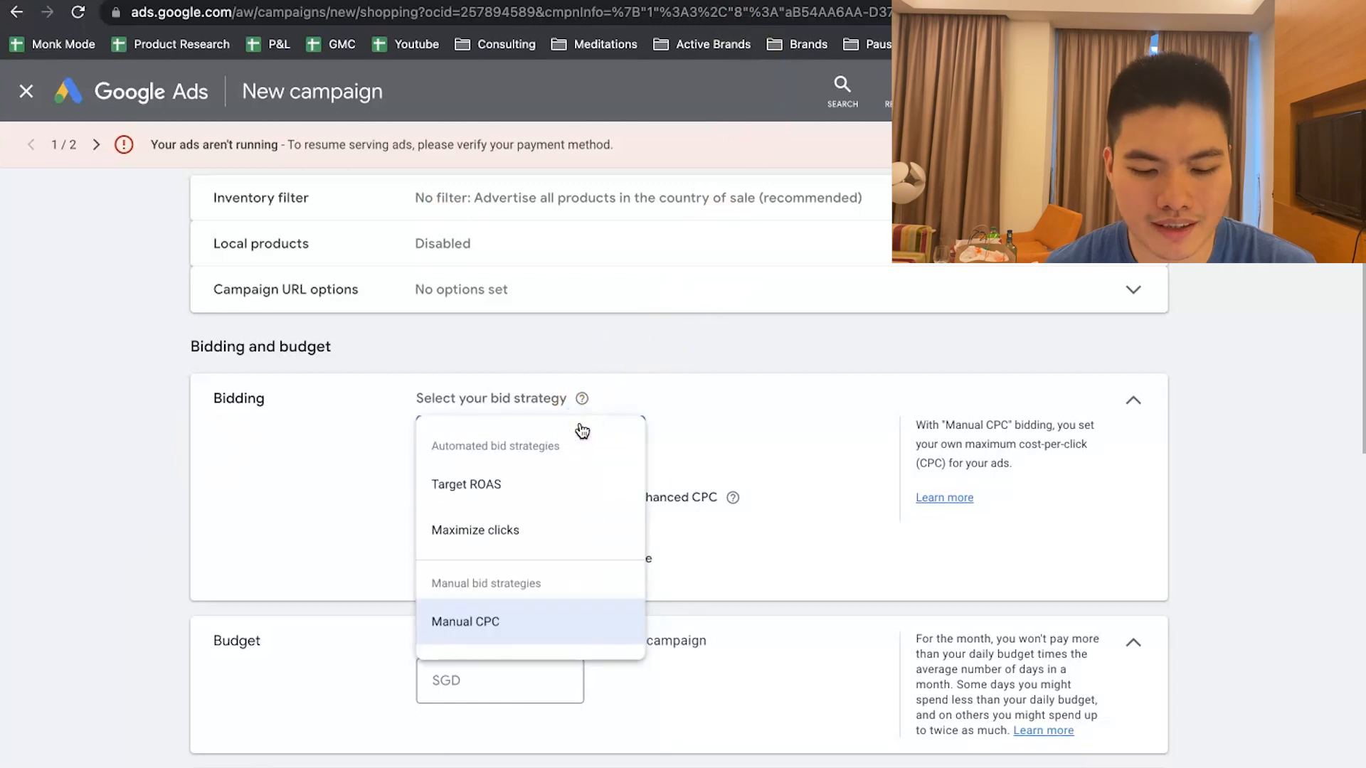
{"action": "left_click", "coordinate": [715, 473]}
{"action": "left_click", "coordinate": [591, 459]}
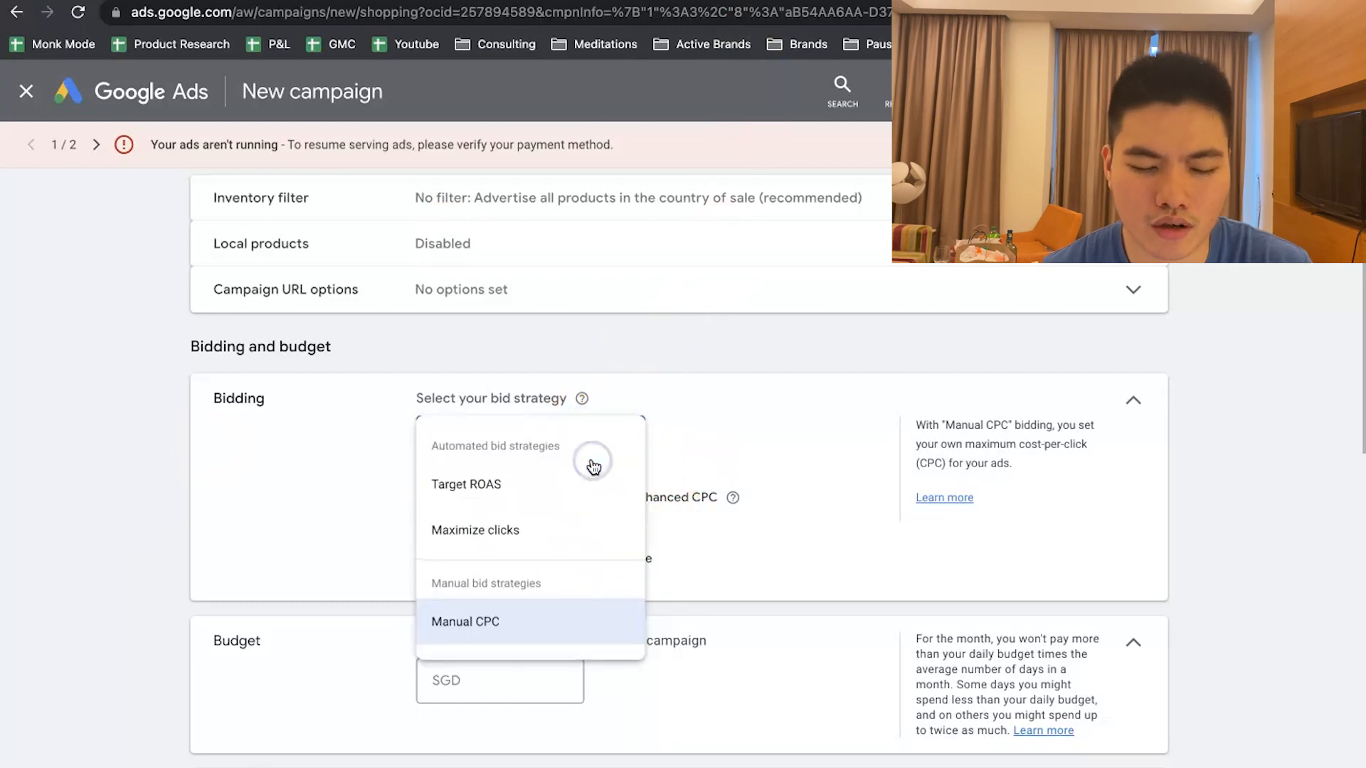
{"action": "left_click", "coordinate": [780, 510]}
{"action": "left_click", "coordinate": [554, 428]}
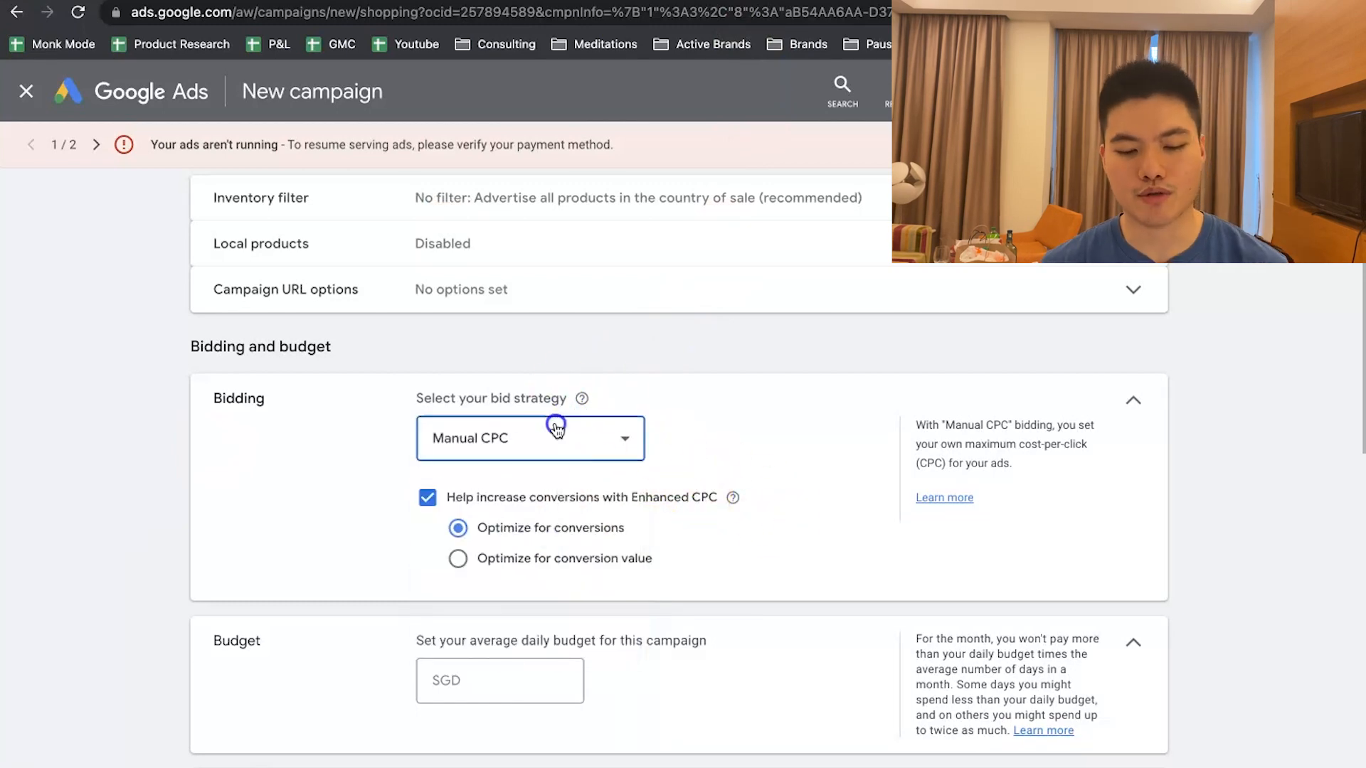
{"action": "left_click", "coordinate": [770, 425]}
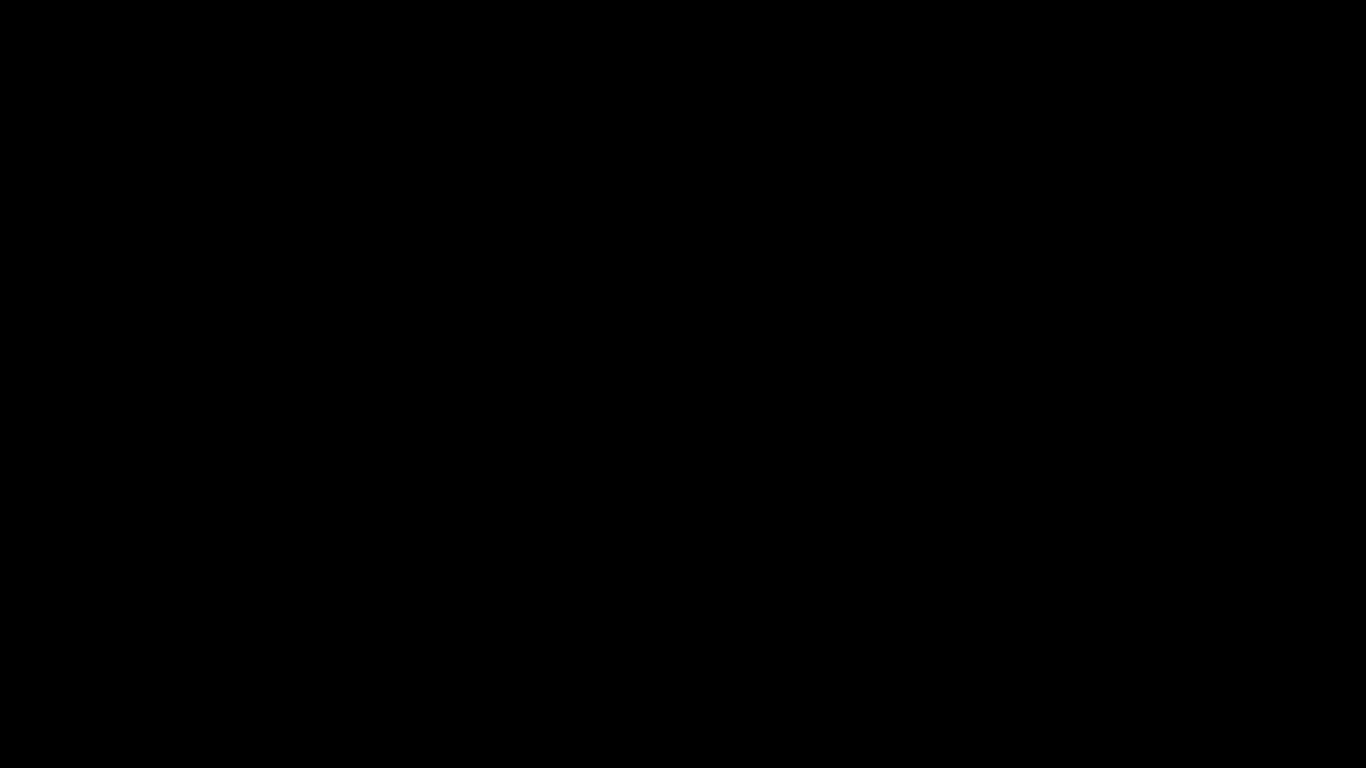
Set the campaign's average daily budget to SGD 300.
{"action": "left_click", "coordinate": [548, 503]}
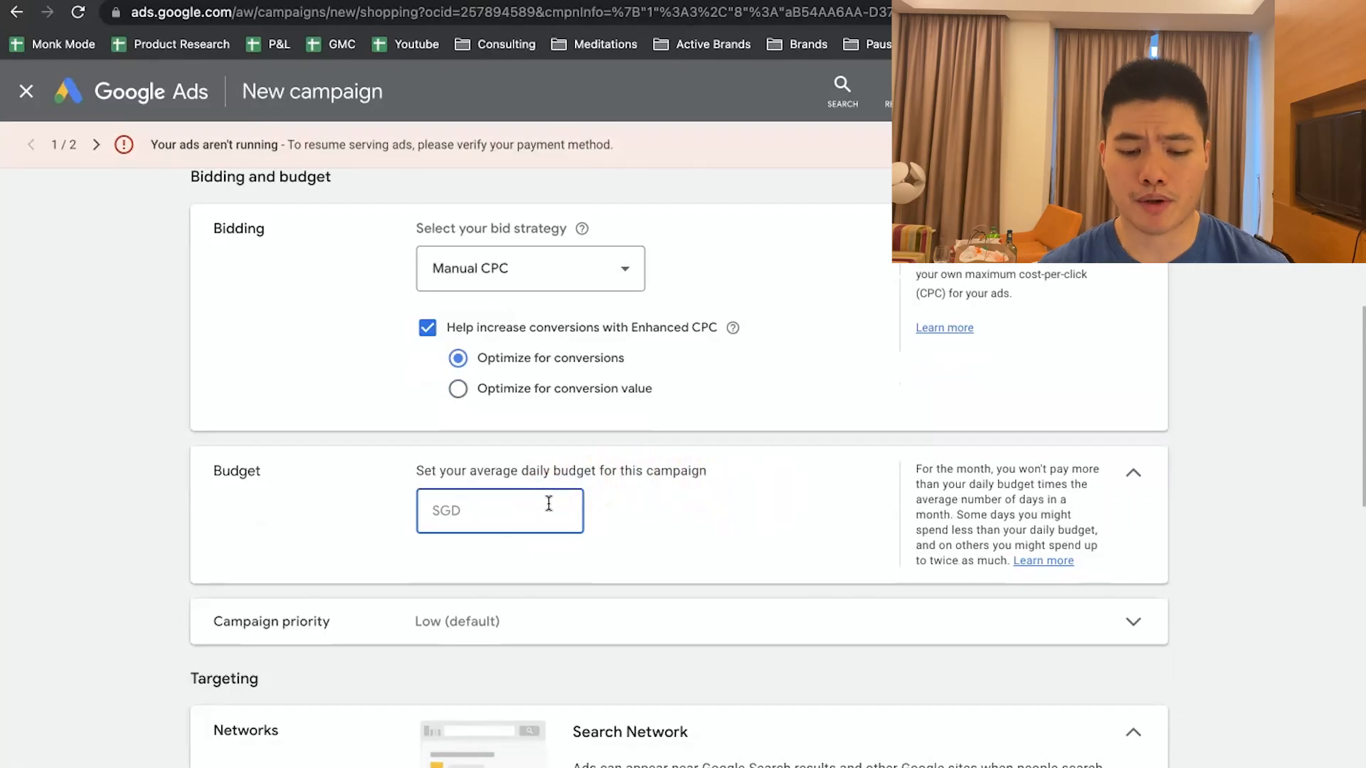
{"action": "type", "text": "300"}
{"action": "left_click", "coordinate": [272, 460]}
{"action": "scroll", "coordinate": [514, 421], "scroll_direction": "down", "scroll_amount": 2}
{"action": "left_click", "coordinate": [515, 425]}
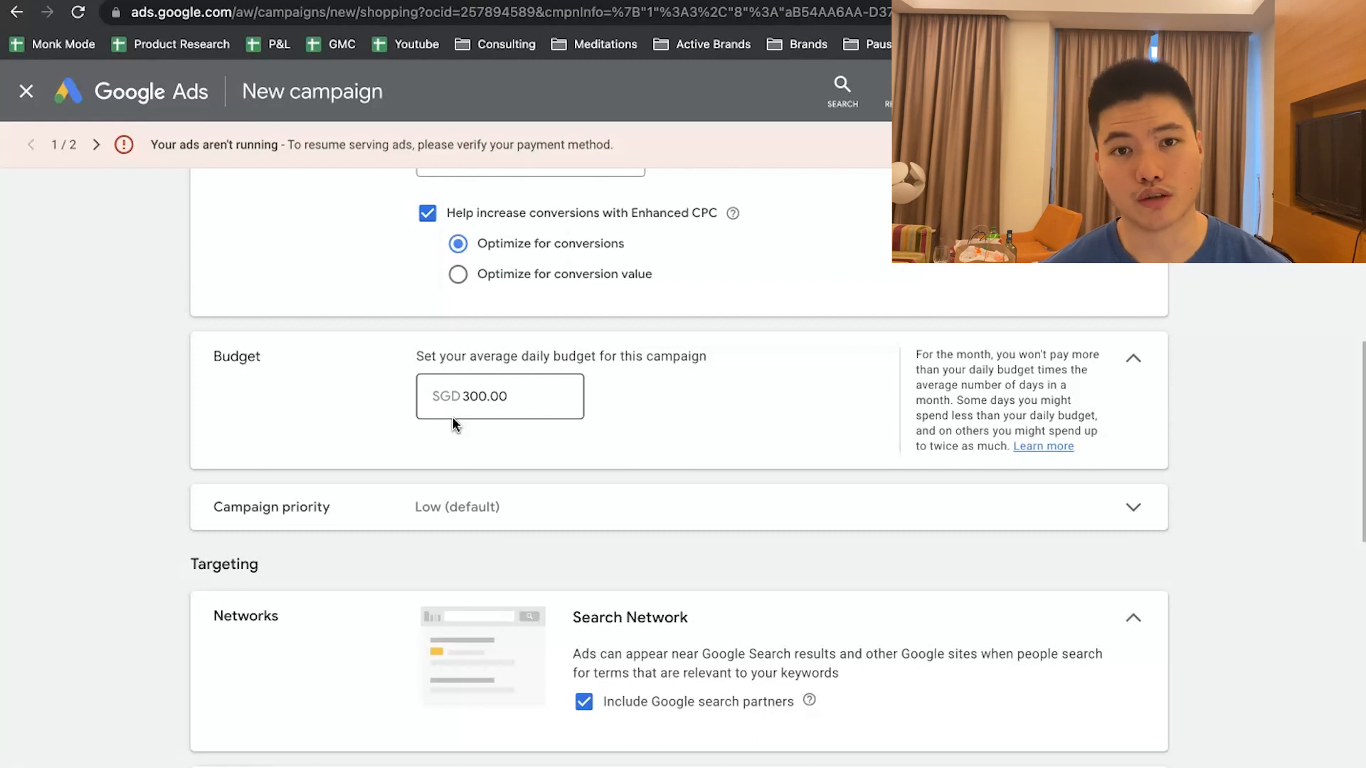
Review the campaign priority options, leaving the priority at Low (default).
{"action": "scroll", "coordinate": [35, 449], "scroll_direction": "down", "scroll_amount": 3}
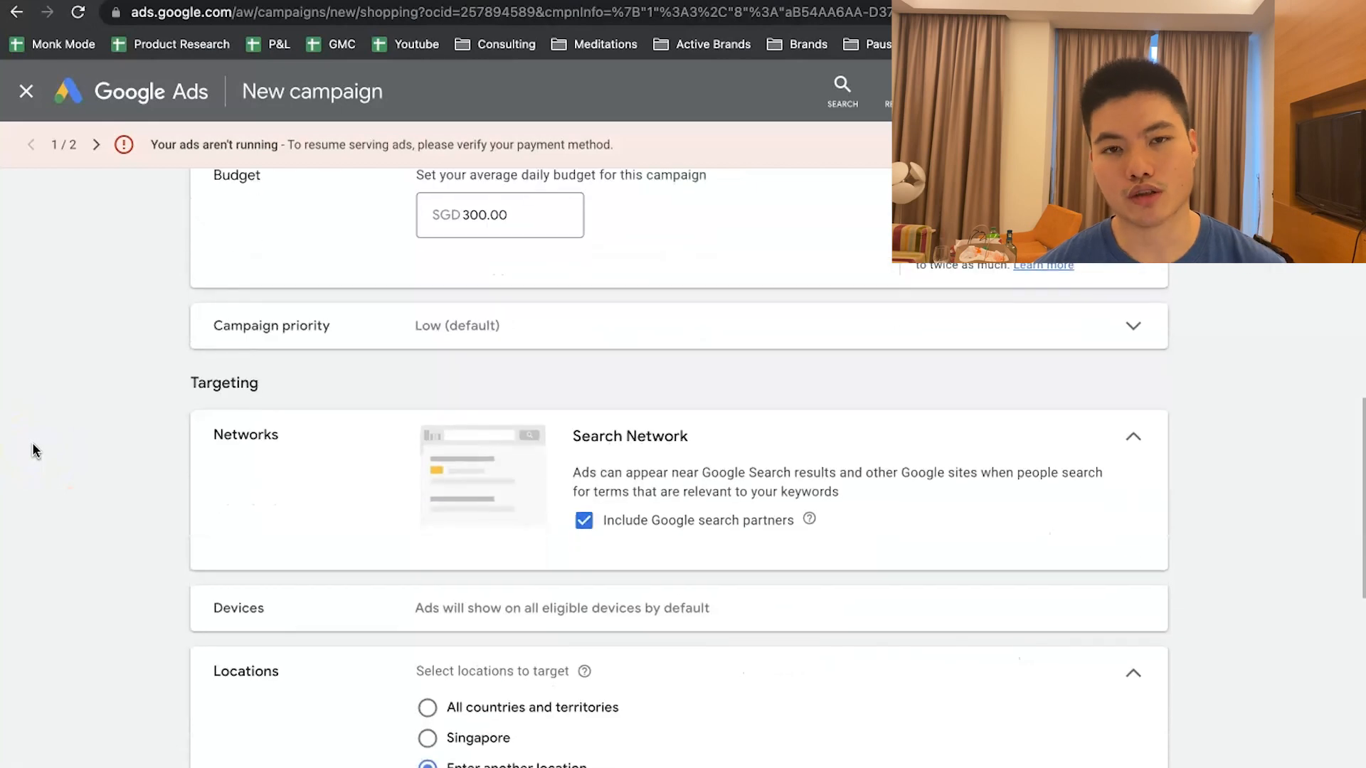
{"action": "left_click", "coordinate": [357, 325]}
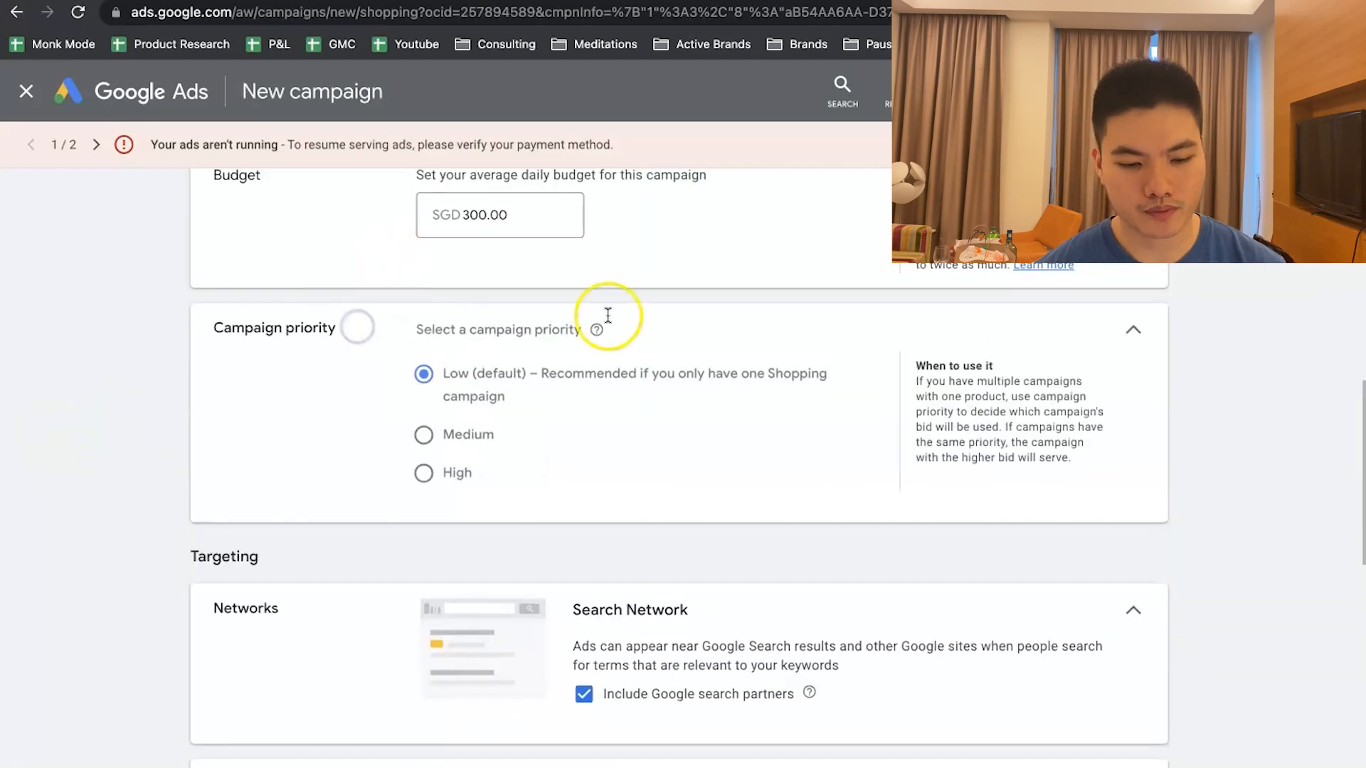
{"action": "left_click", "coordinate": [1135, 328]}
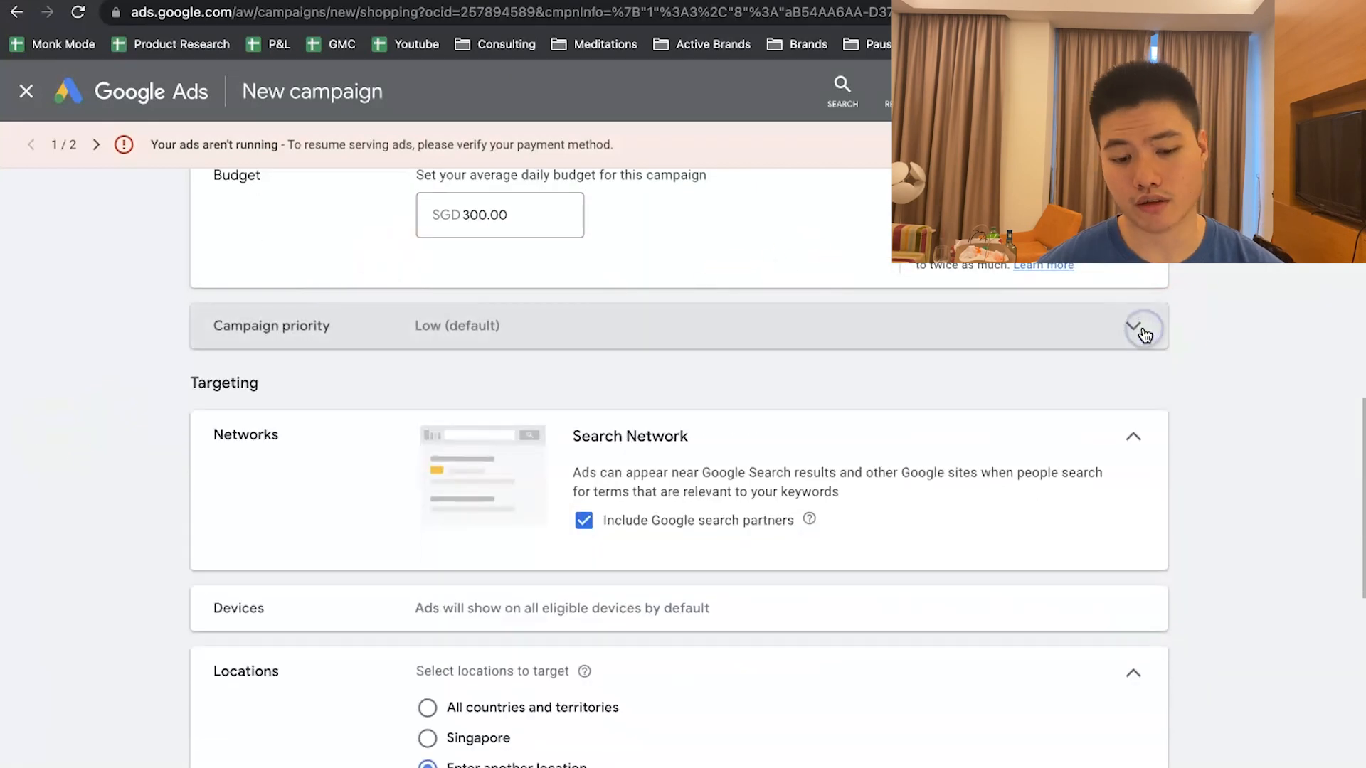
Set the cost-per-click bid of Ad group 1 to SGD 1 and create the campaign.
{"action": "scroll", "coordinate": [248, 622], "scroll_direction": "down", "scroll_amount": 8}
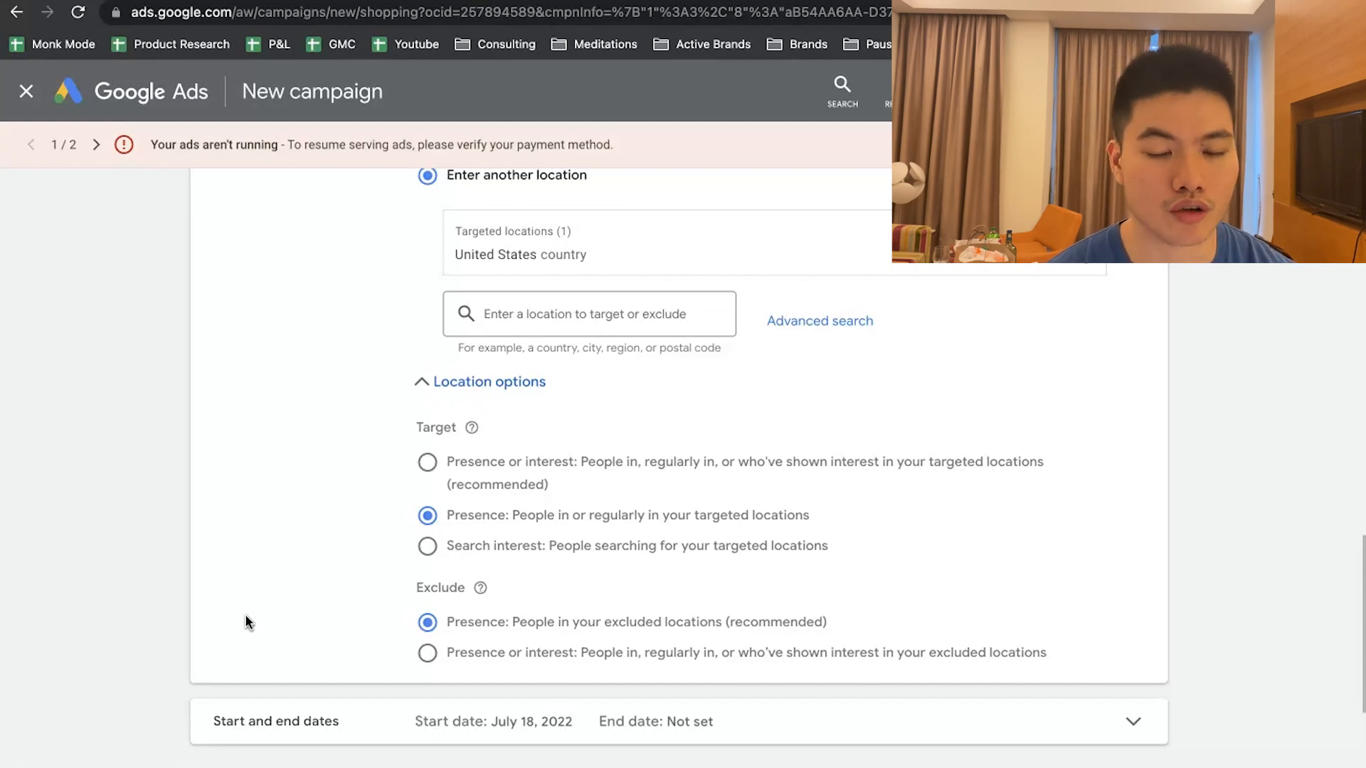
{"action": "scroll", "coordinate": [339, 564], "scroll_direction": "down", "scroll_amount": 5}
{"action": "left_click", "coordinate": [485, 638]}
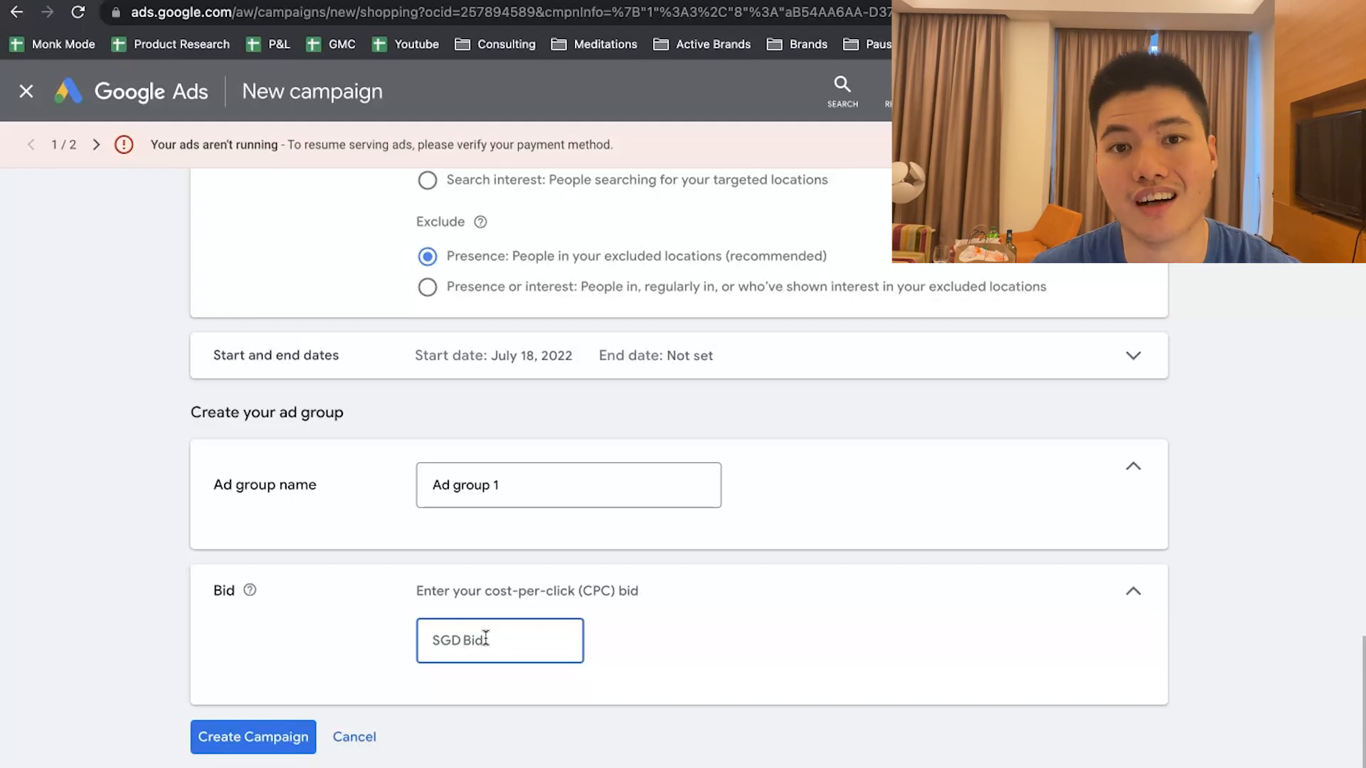
{"action": "type", "text": "1"}
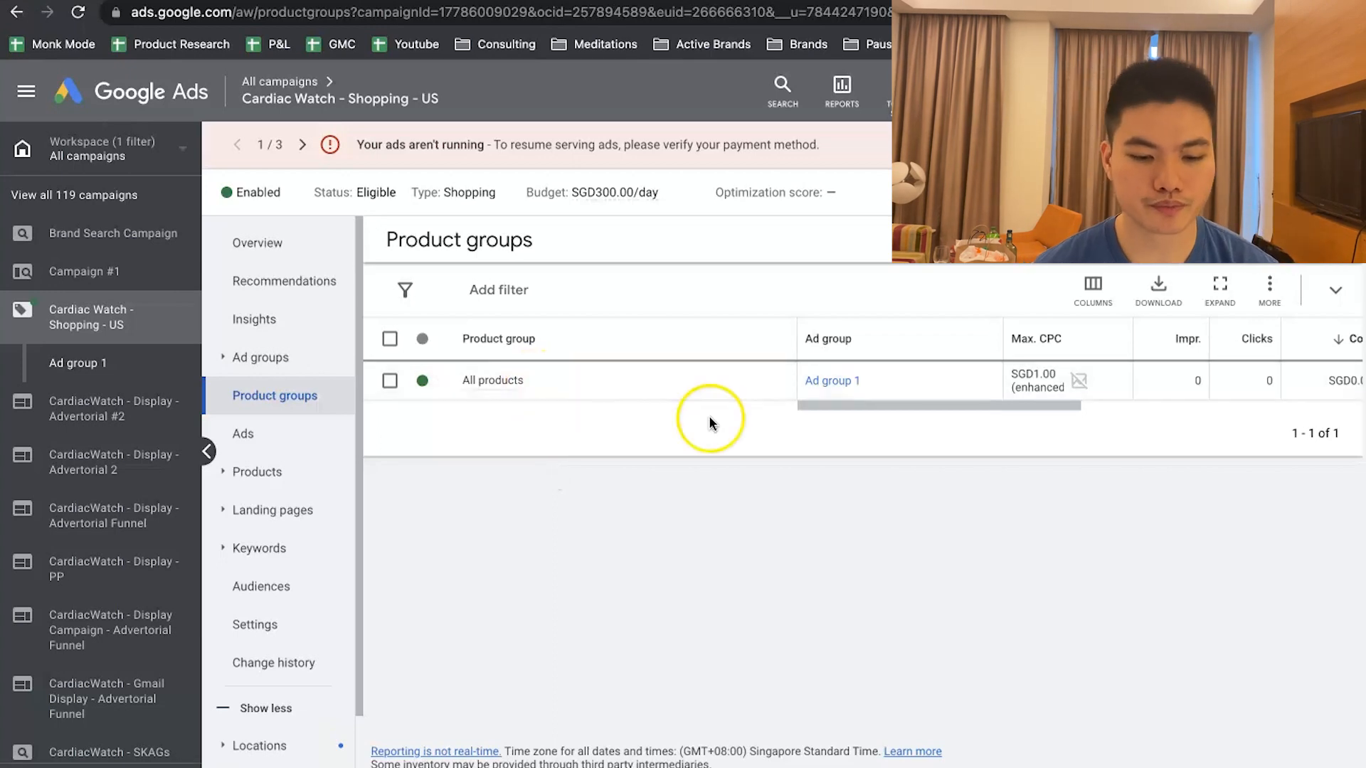
From the list of all campaigns, open the "Shopping - All Products - US" campaign and view its All Products ad group's product groups.
{"action": "left_click", "coordinate": [779, 383]}
{"action": "left_click", "coordinate": [544, 313]}
{"action": "left_click", "coordinate": [579, 253]}
{"action": "left_click", "coordinate": [240, 418]}
{"action": "scroll", "coordinate": [365, 605], "scroll_direction": "down", "scroll_amount": 4}
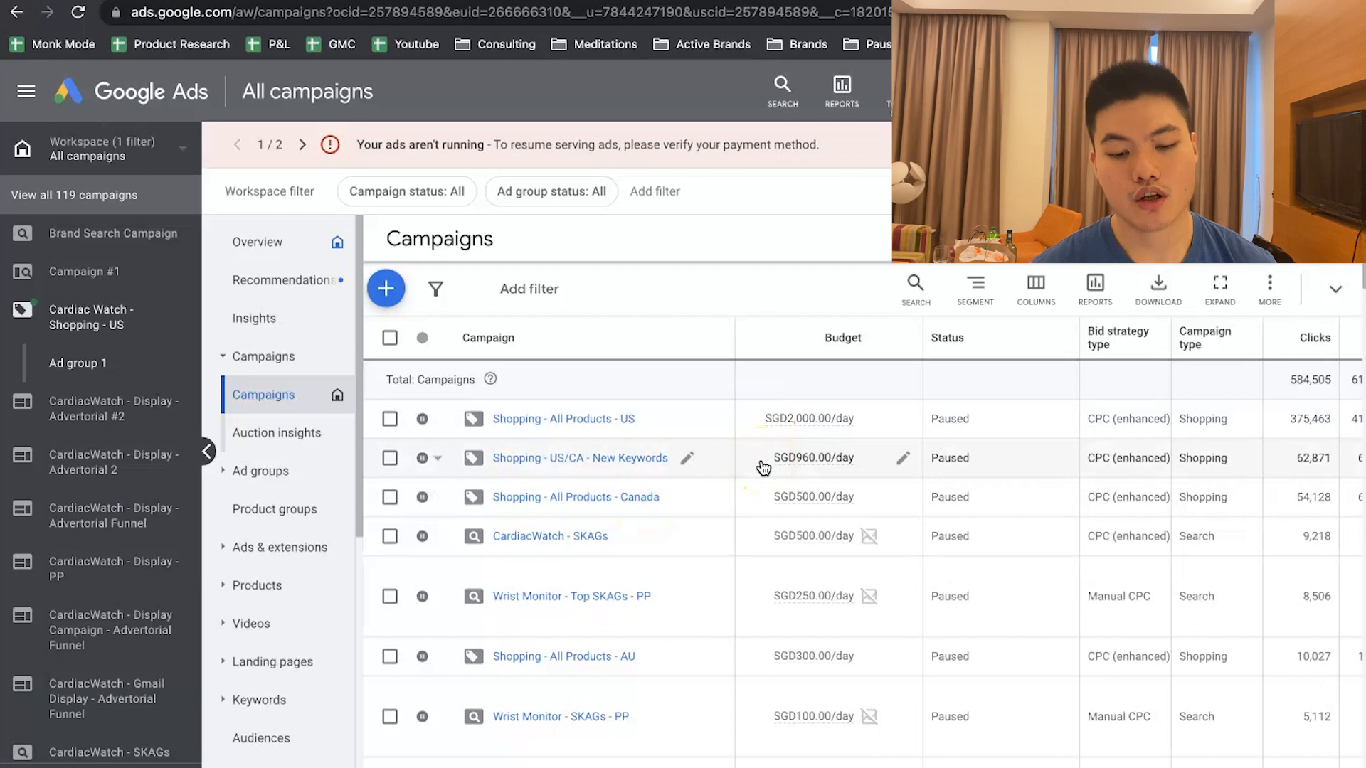
{"action": "left_click", "coordinate": [632, 418]}
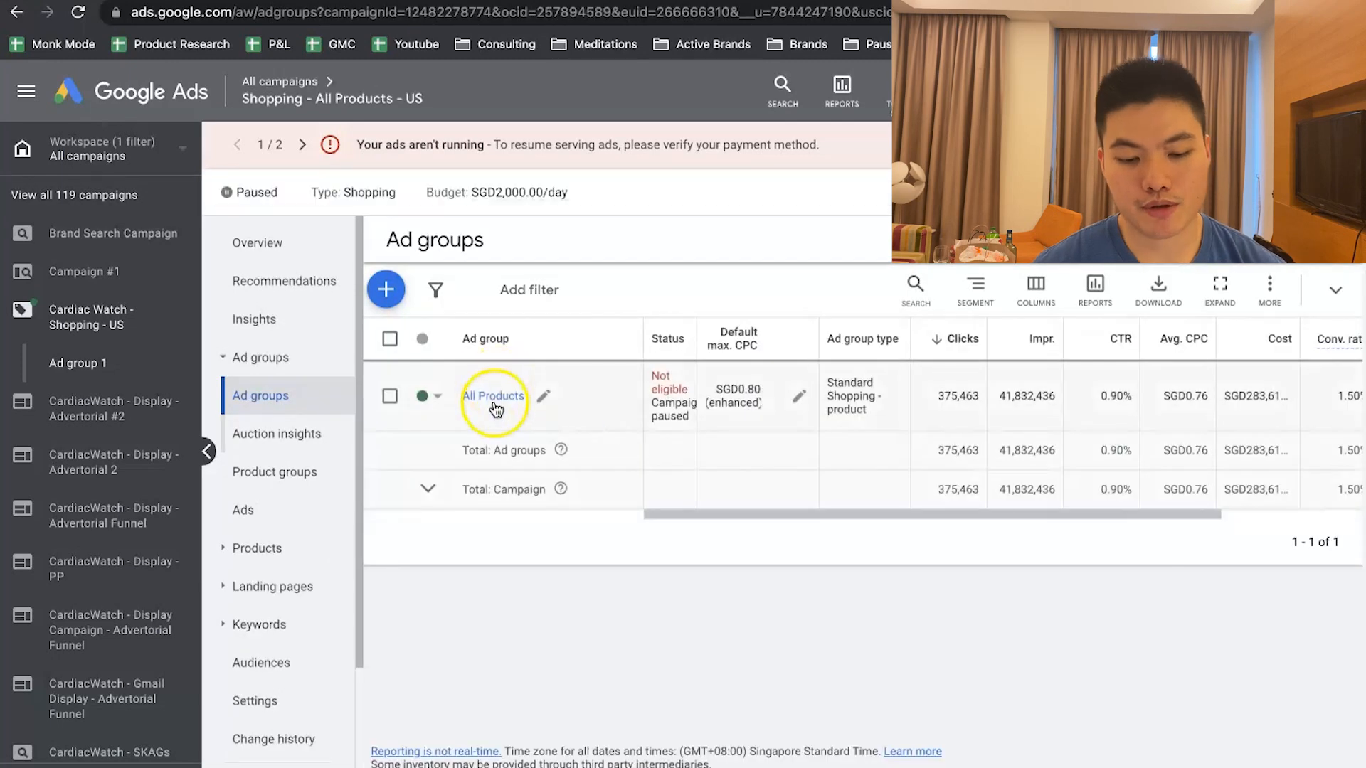
{"action": "left_click", "coordinate": [510, 397]}
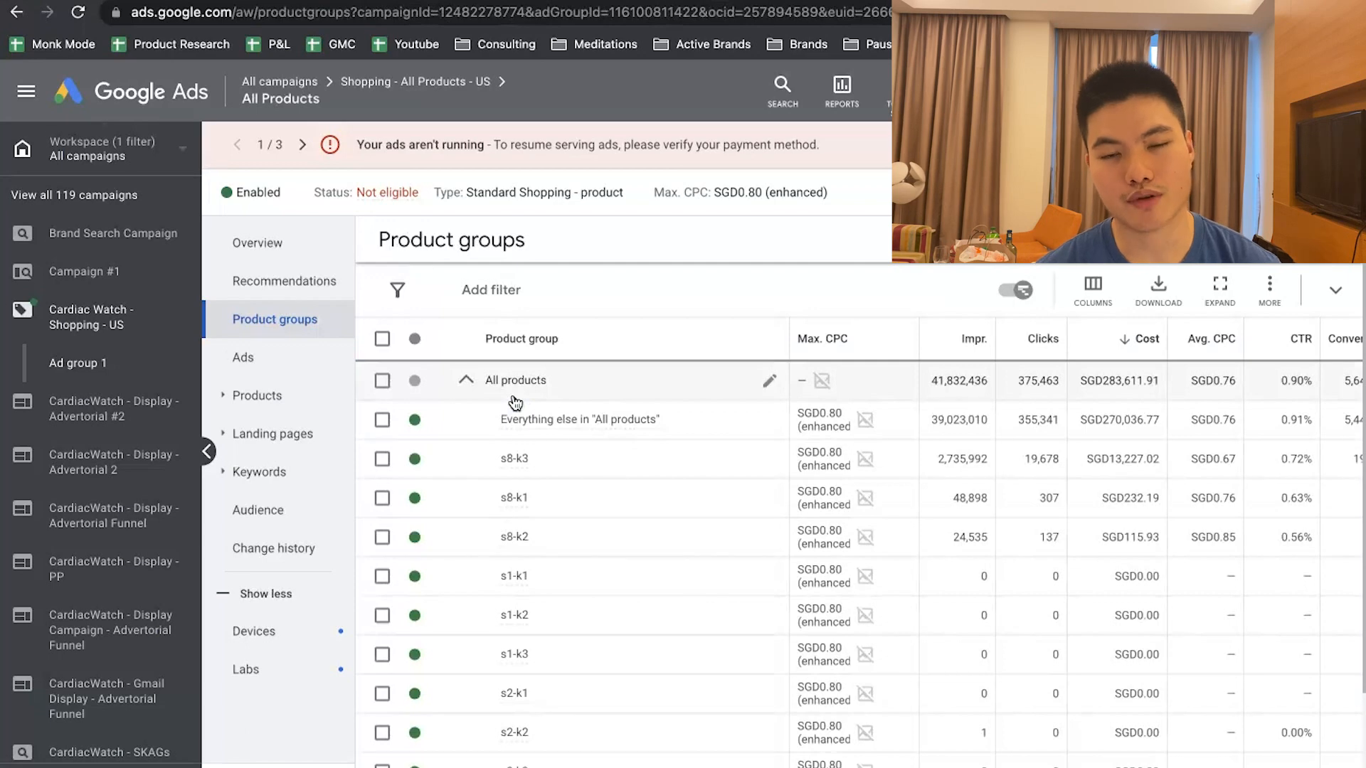
Review the All Products ad group's negative keywords and search terms, and return to the campaign's ad groups.
{"action": "left_click", "coordinate": [346, 469]}
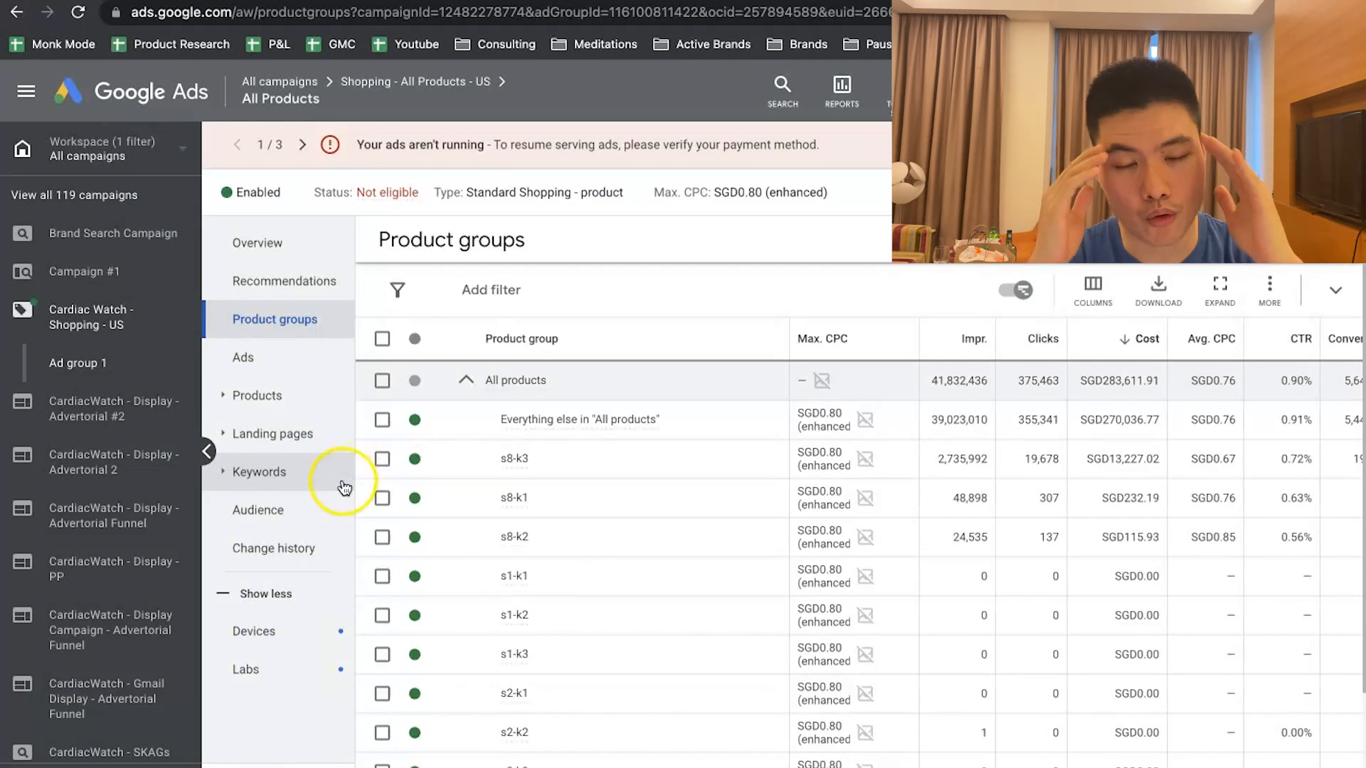
{"action": "left_click", "coordinate": [327, 510]}
{"action": "scroll", "coordinate": [569, 497], "scroll_direction": "down", "scroll_amount": 2}
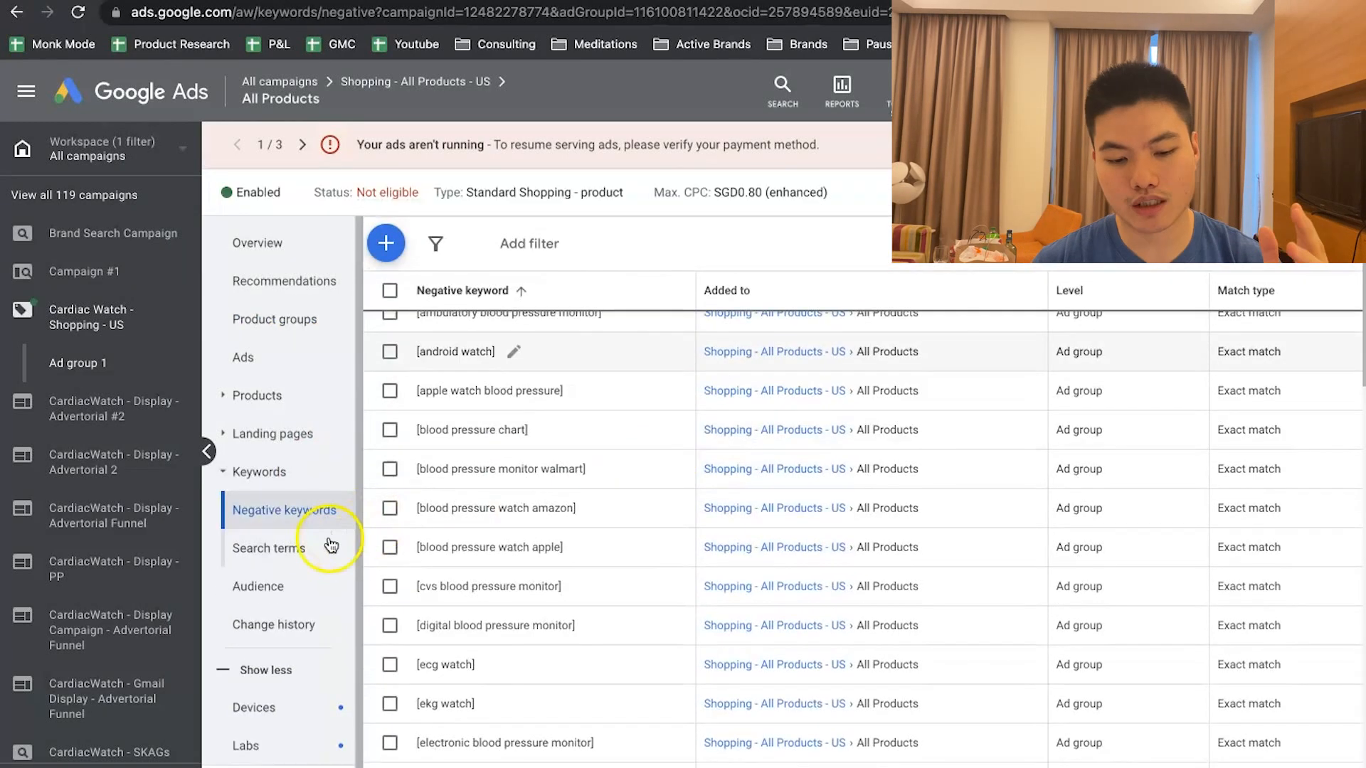
{"action": "left_click", "coordinate": [324, 548]}
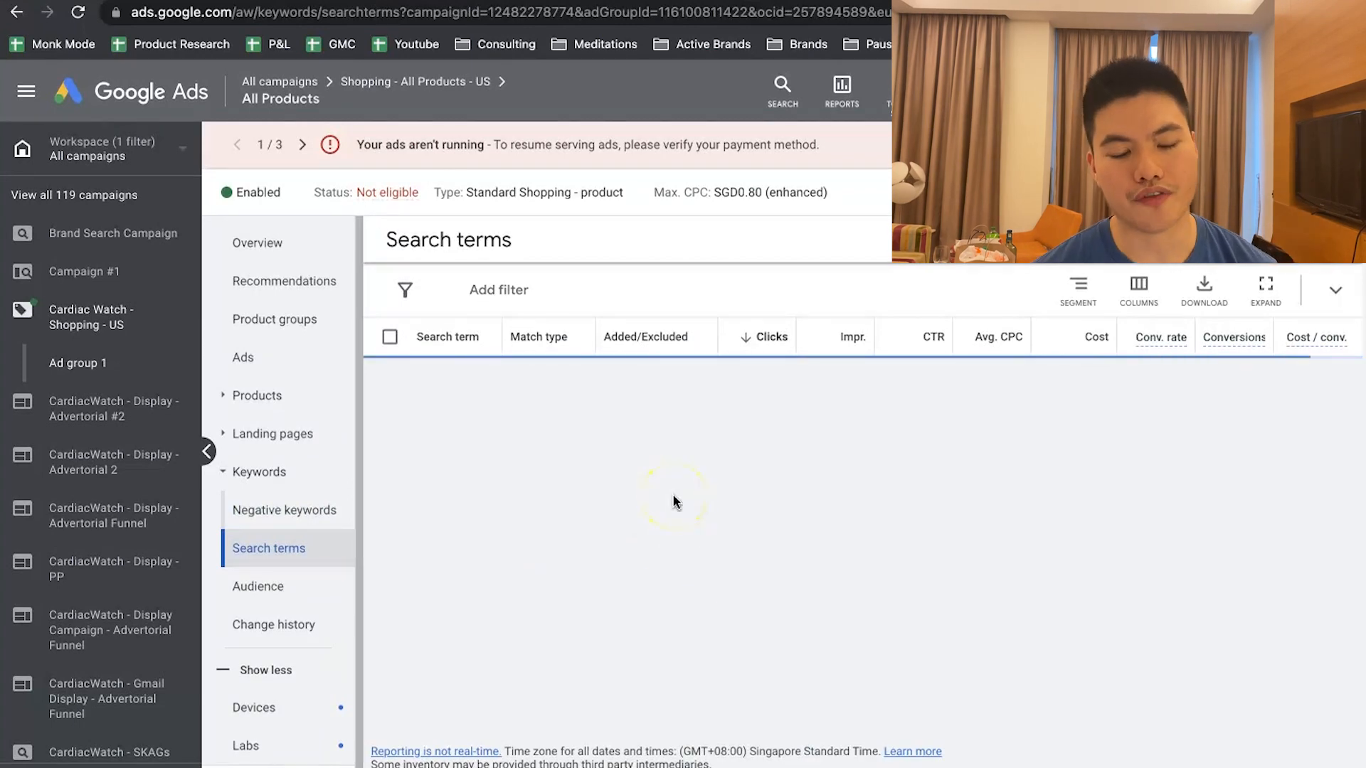
{"action": "left_click", "coordinate": [415, 81]}
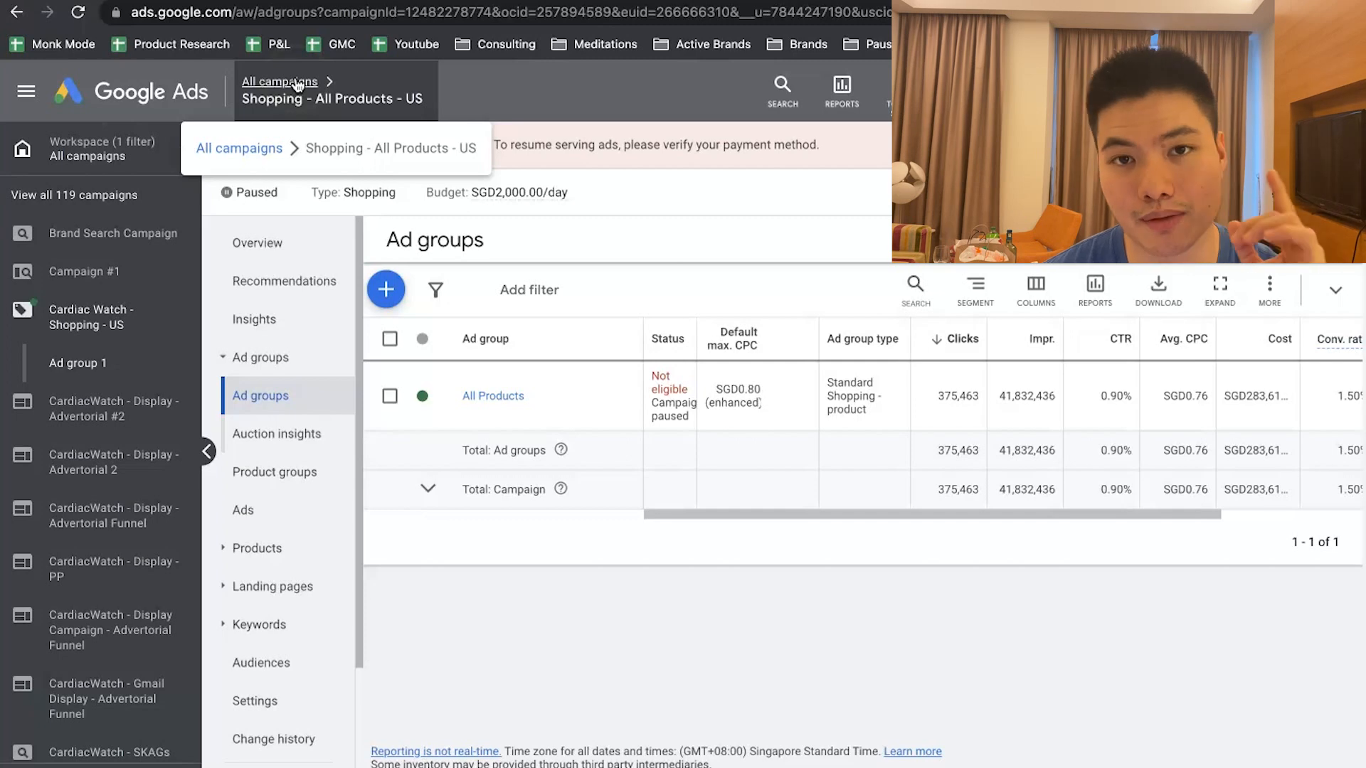